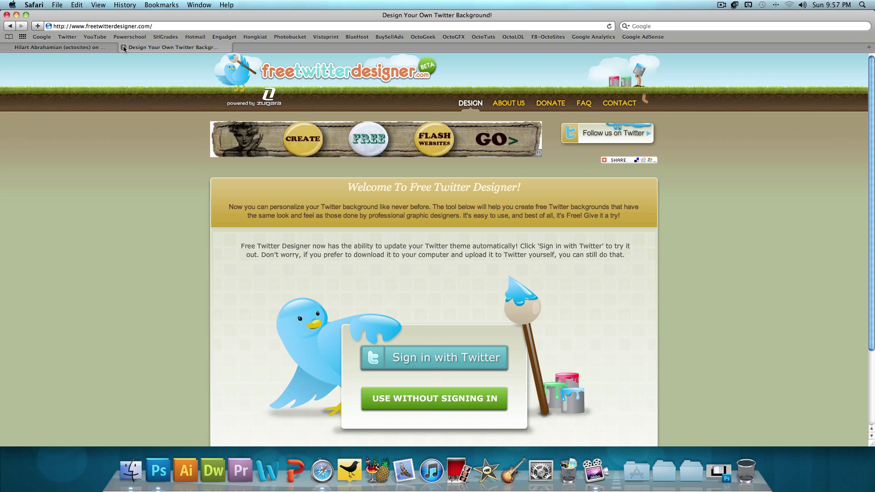
# - Minimize the browser window and open twittertemplate.psd from the desktop in Photoshop
pyautogui.click(16, 15)
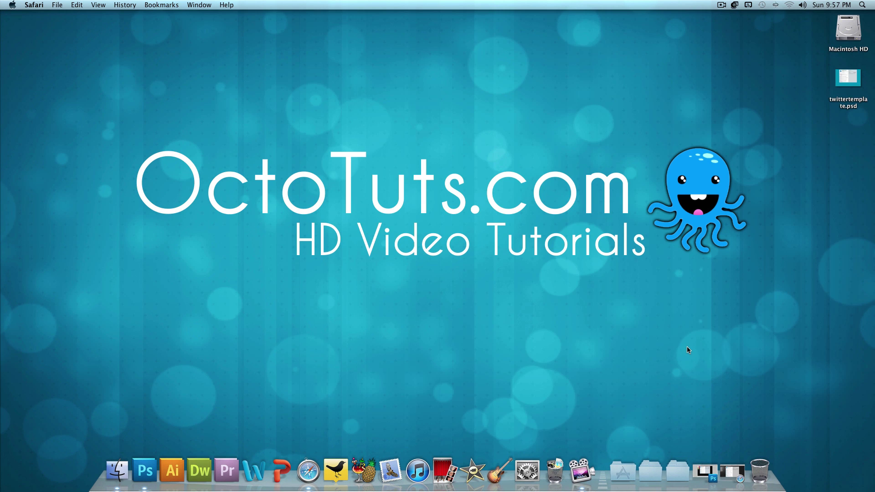
pyautogui.moveTo(728, 471); pyautogui.dragTo(698, 467)
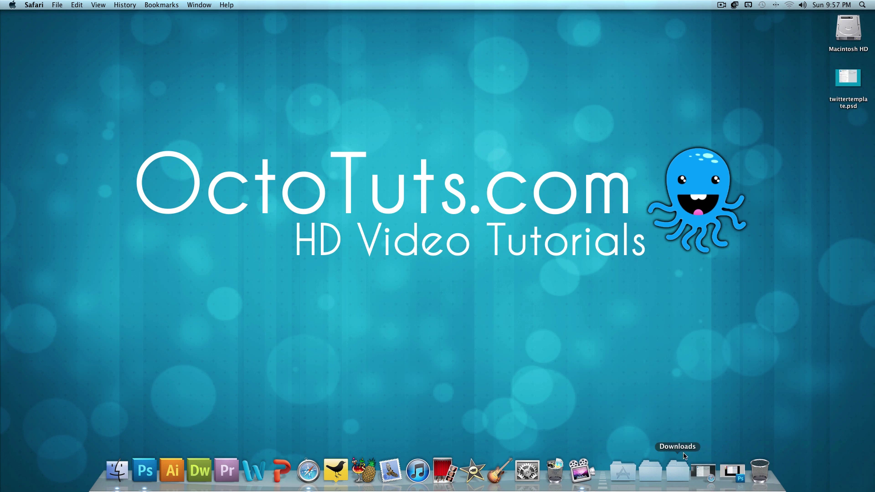
pyautogui.click(475, 211)
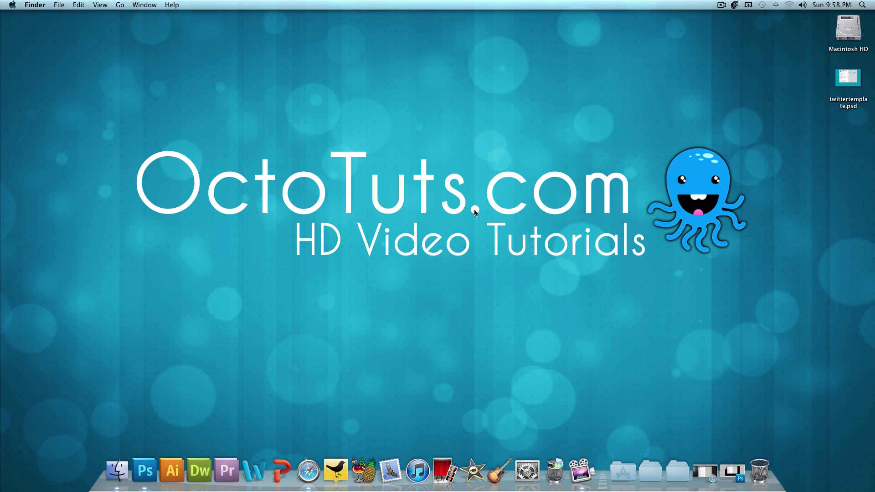
pyautogui.doubleClick(857, 101)
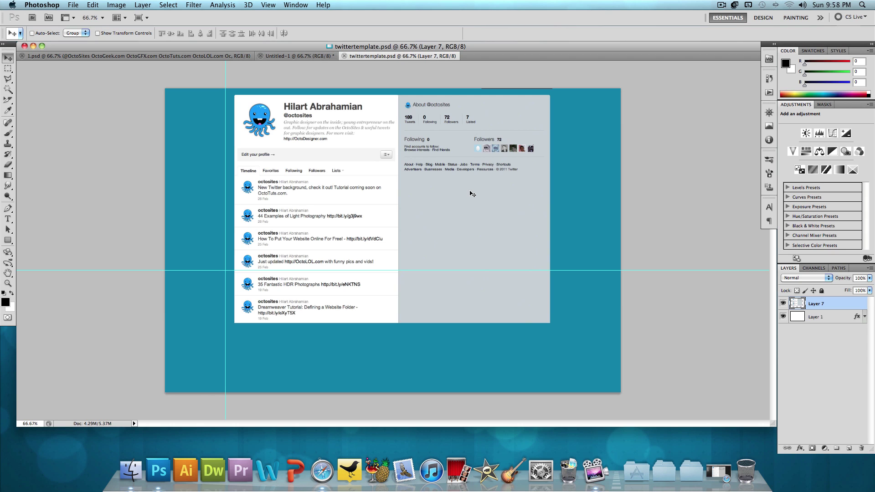
# - Close twittertemplate.psd, minimize the Photoshop window and reopen the template file from the desktop
pyautogui.click(344, 56)
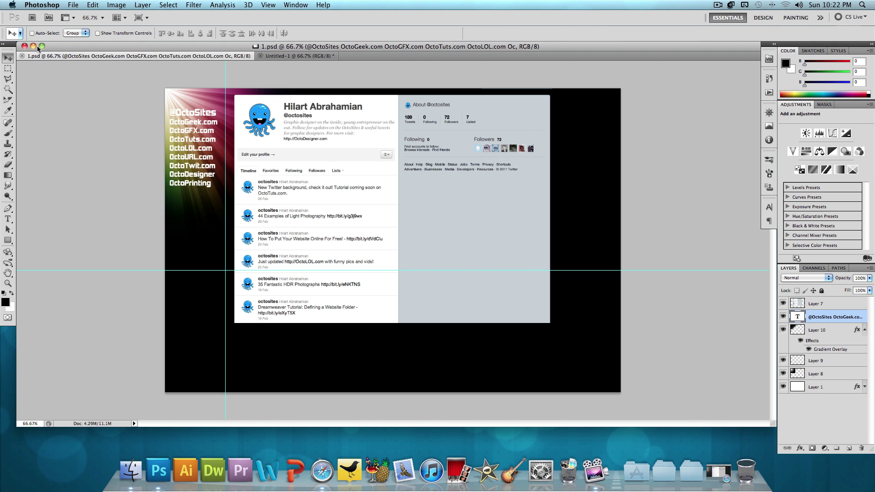
pyautogui.click(34, 46)
pyautogui.click(481, 187)
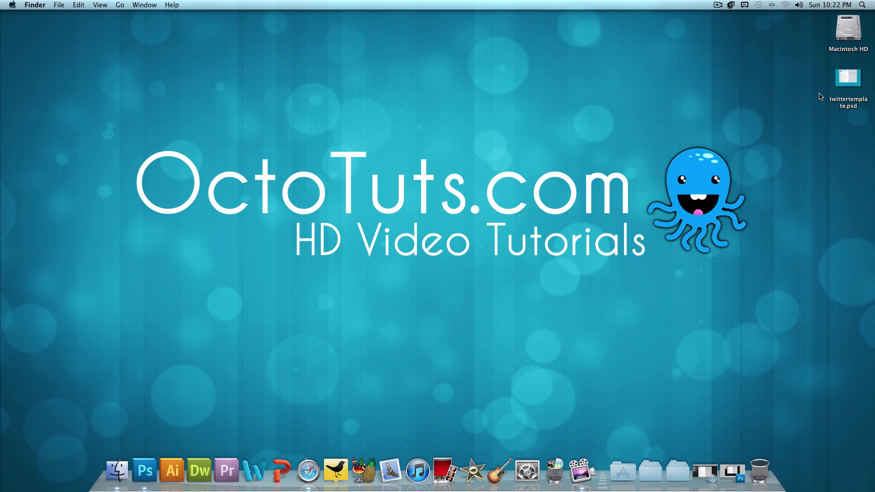
pyautogui.doubleClick(833, 103)
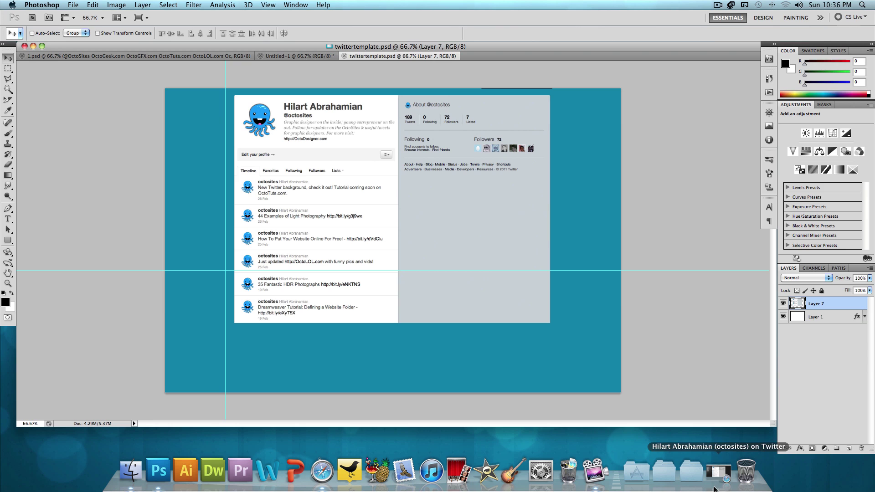
# - Switch to Safari and examine how the background of the octosites Twitter profile behaves along the page
pyautogui.click(718, 471)
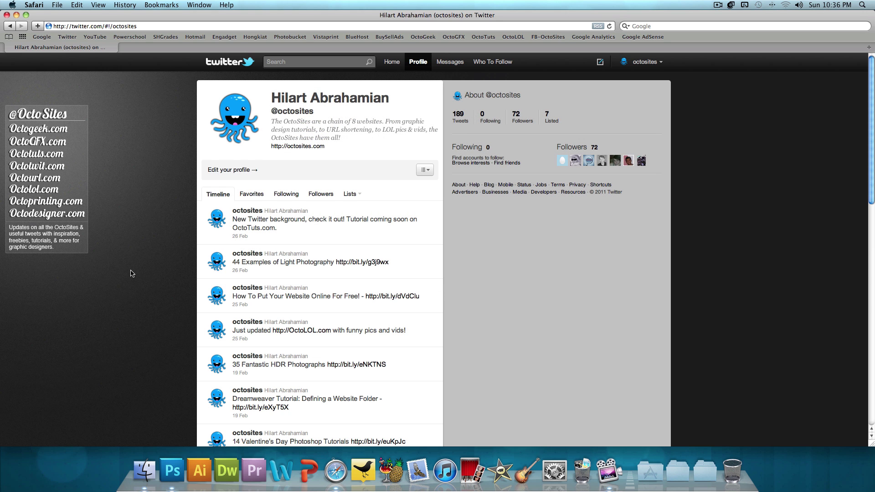
pyautogui.scroll(-10, 131, 273)
pyautogui.scroll(-3, 131, 272)
pyautogui.scroll(15, 131, 273)
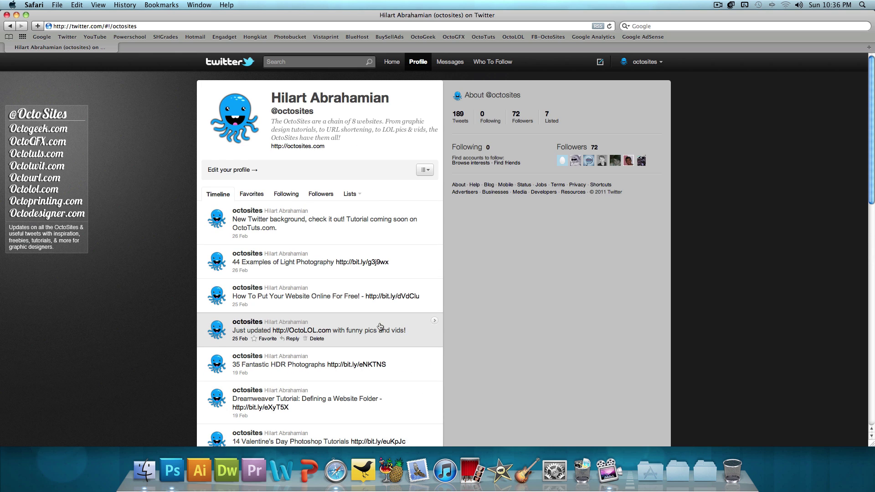
# - Return to Photoshop and examine the finished example in 1.psd and the light burst in Untitled-1
pyautogui.click(172, 470)
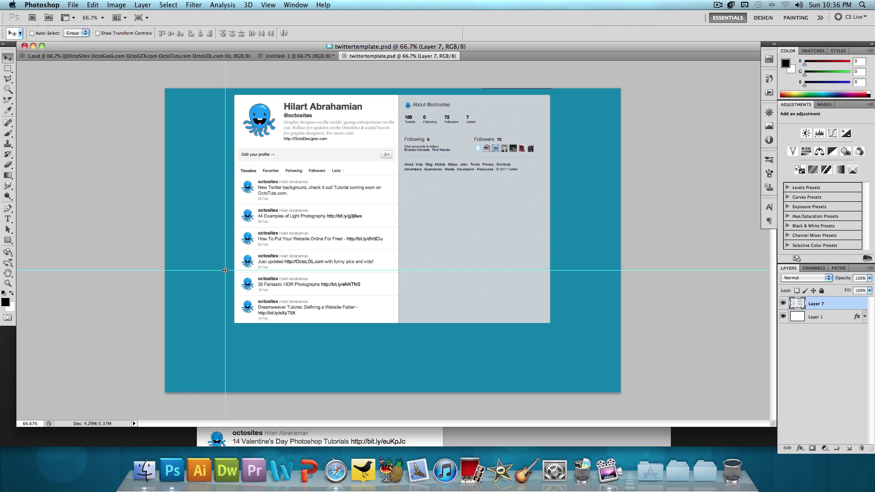
pyautogui.click(174, 57)
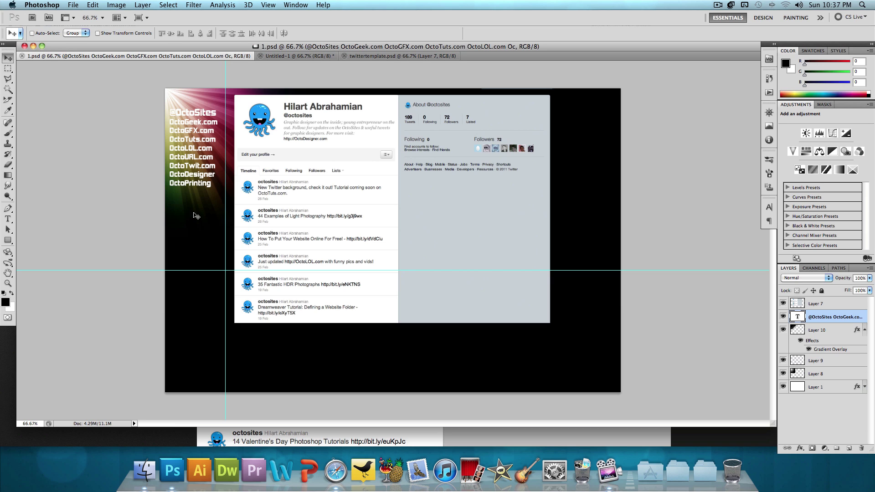
pyautogui.click(379, 56)
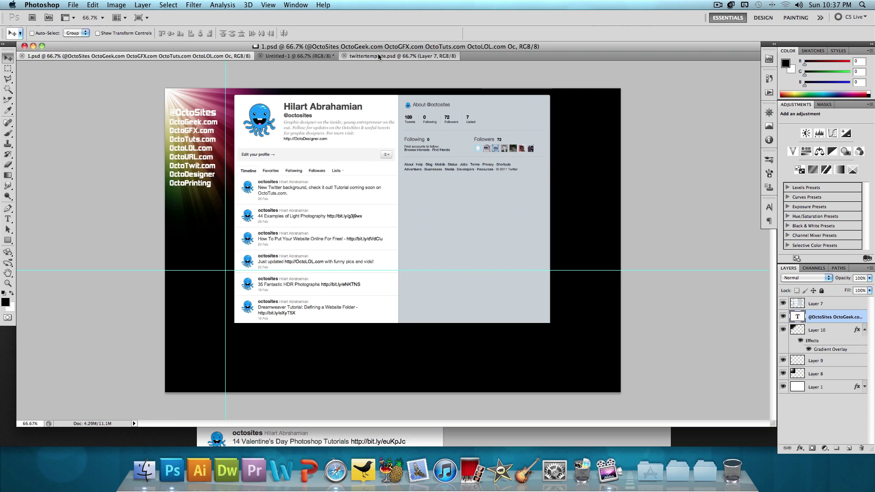
pyautogui.click(304, 56)
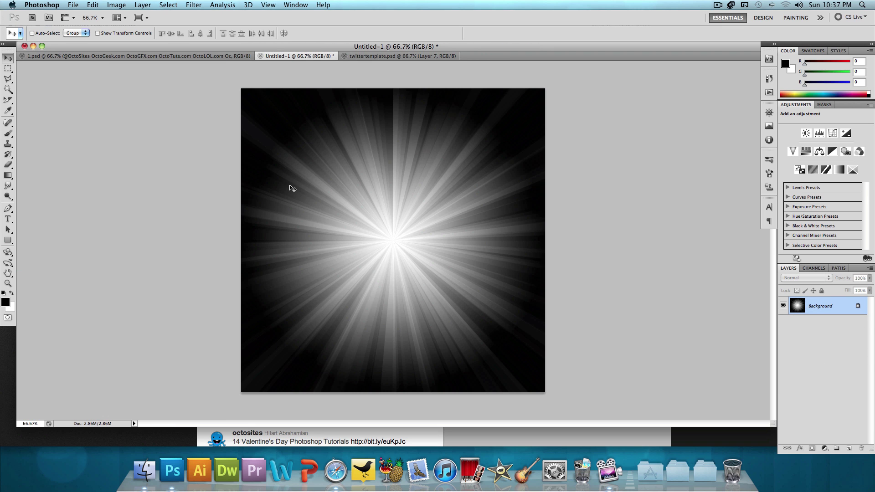
# - Create a new white 1000 x 1000 pixel document and fill it with a vertical linear gradient, black at the bottom to white at the top
pyautogui.click(72, 6)
pyautogui.click(74, 16)
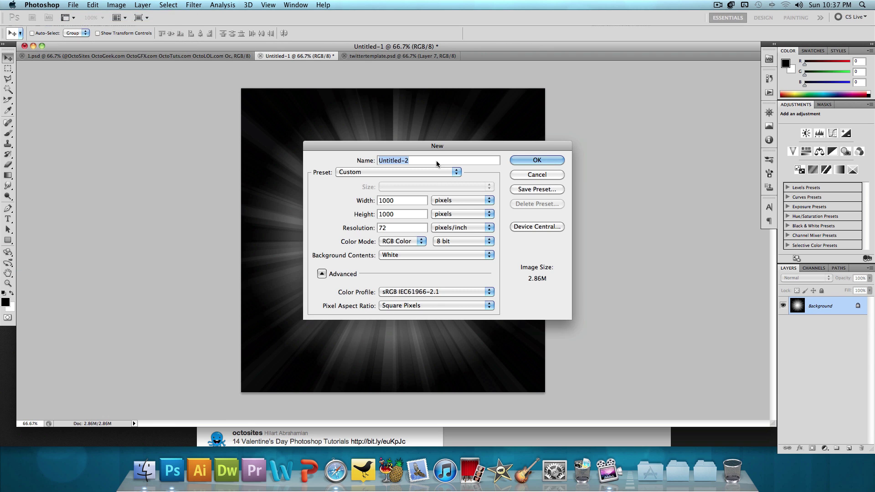
pyautogui.click(419, 201)
pyautogui.click(535, 161)
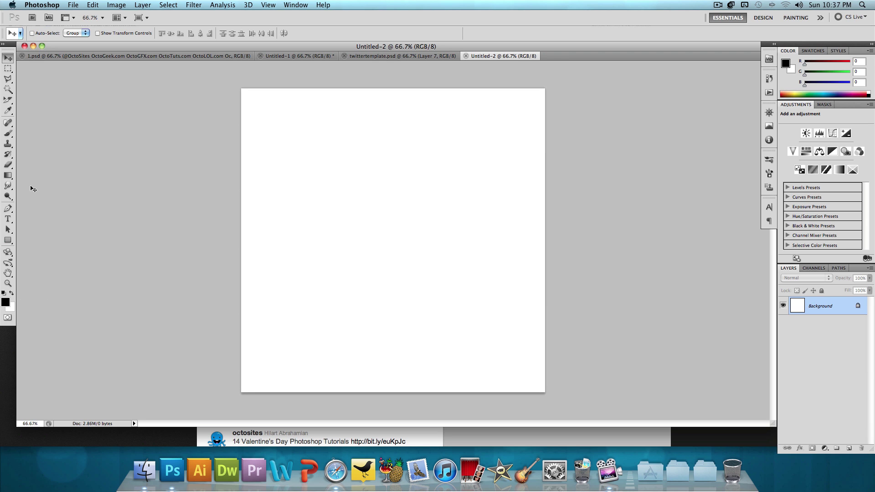
pyautogui.click(6, 176)
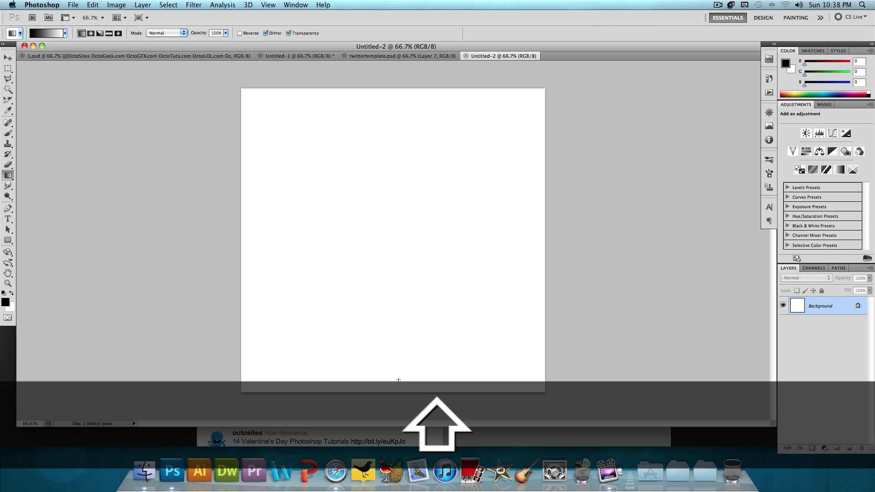
pyautogui.moveTo(398, 359); pyautogui.dragTo(395, 97)
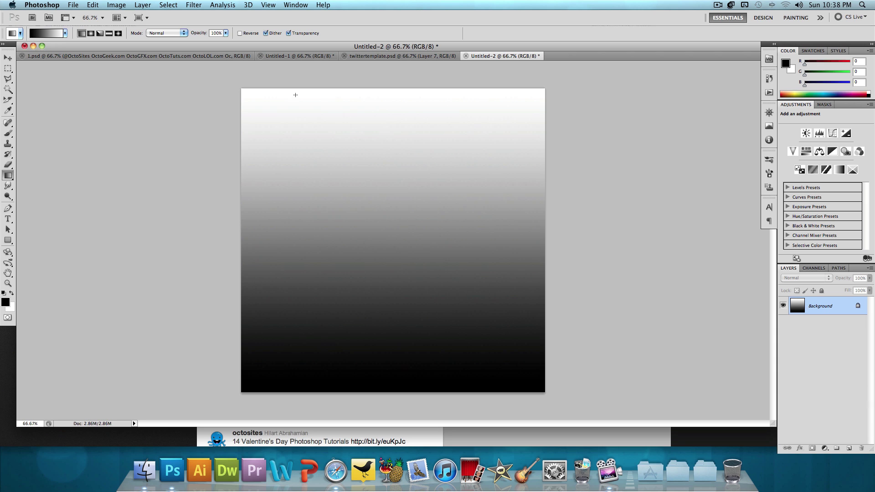
# - Apply the Wave distortion to the gradient with 5 generators, Square type, wavelength 10 to 120 and amplitude 5 to 35
pyautogui.click(195, 9)
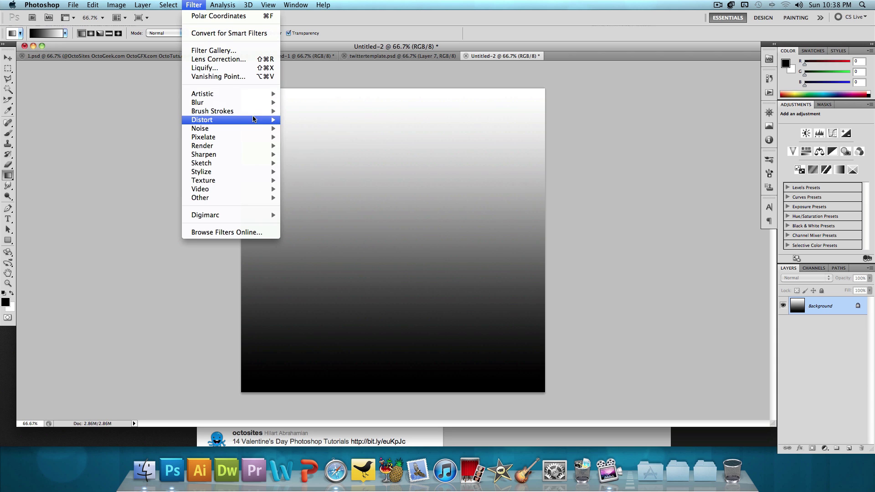
pyautogui.moveTo(256, 119)
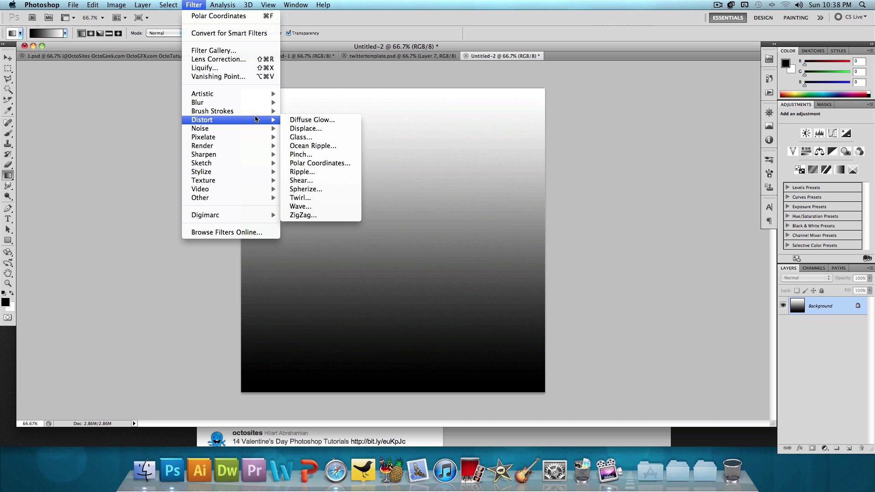
pyautogui.click(334, 206)
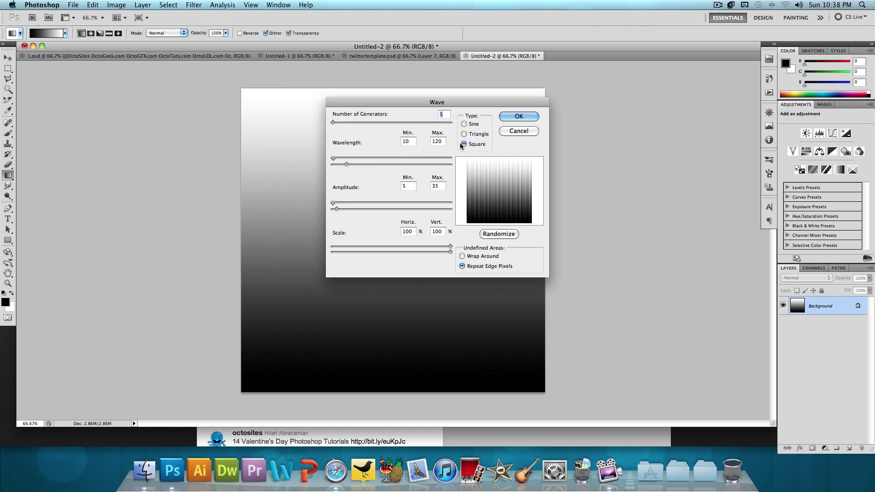
pyautogui.click(520, 116)
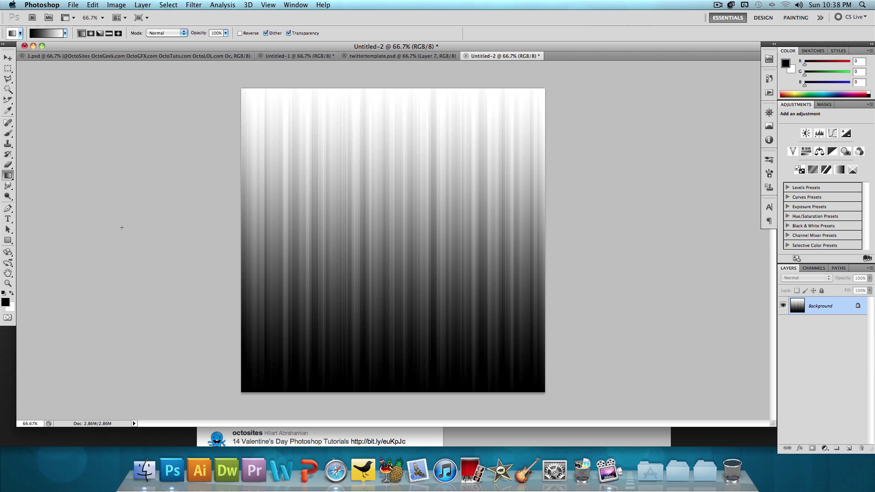
# - Apply the Polar Coordinates distortion with Rectangular to Polar to turn the stripes into a light burst
pyautogui.click(196, 5)
pyautogui.moveTo(231, 120)
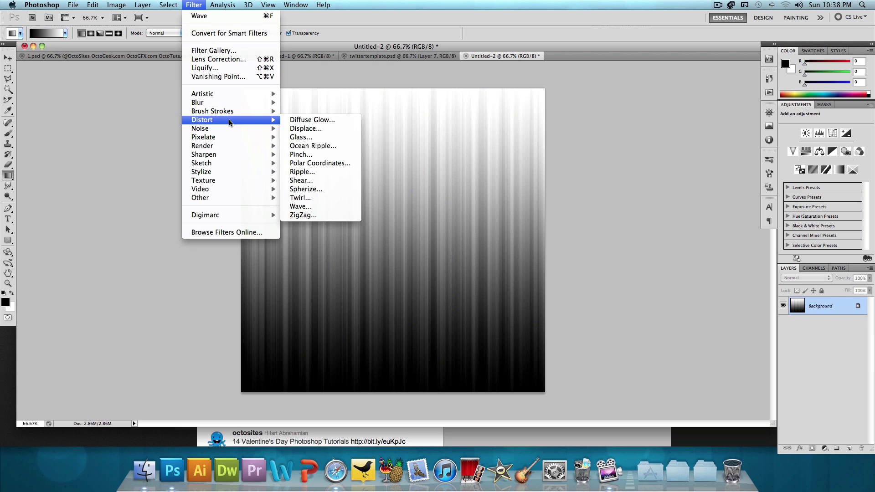
pyautogui.click(319, 163)
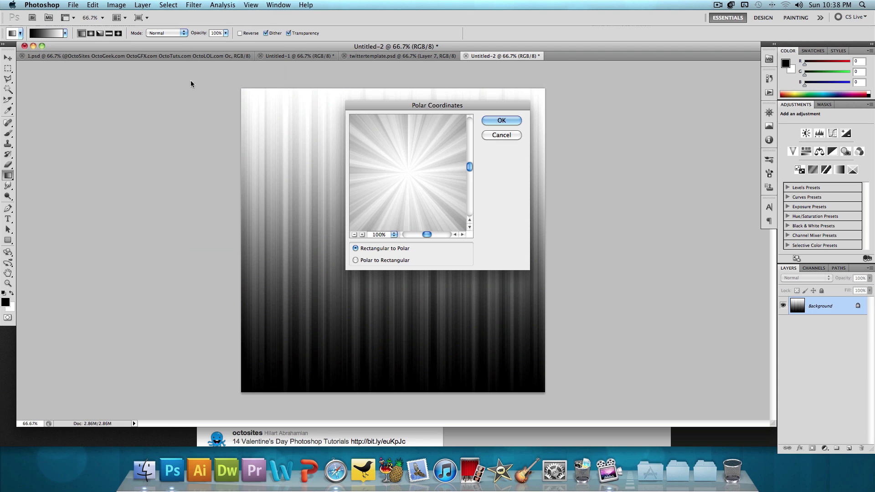
pyautogui.click(513, 120)
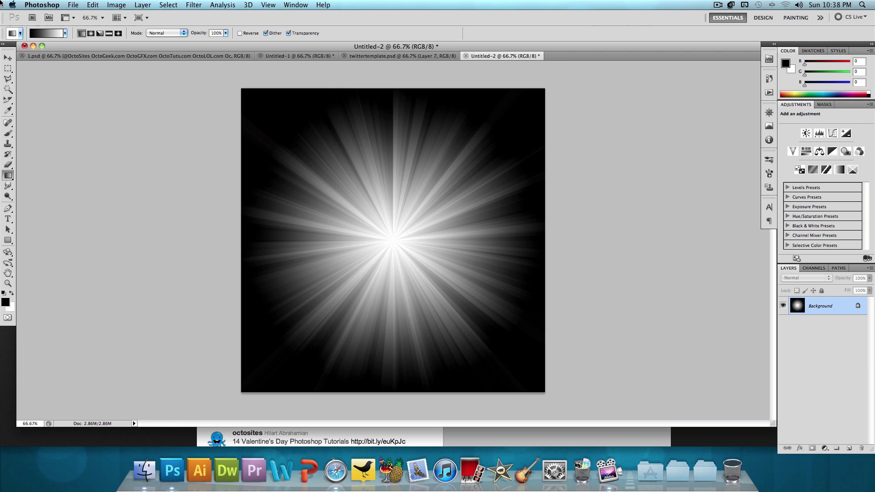
# - Copy the light burst into twittertemplate.psd and place its center on the canvas's upper-left corner
pyautogui.click(8, 58)
pyautogui.moveTo(411, 188); pyautogui.dragTo(281, 122)
pyautogui.moveTo(292, 192); pyautogui.dragTo(210, 128)
# - Set the light burst layer's blend mode to Screen and move it below the Twitter page layer, Layer 7
pyautogui.click(782, 278)
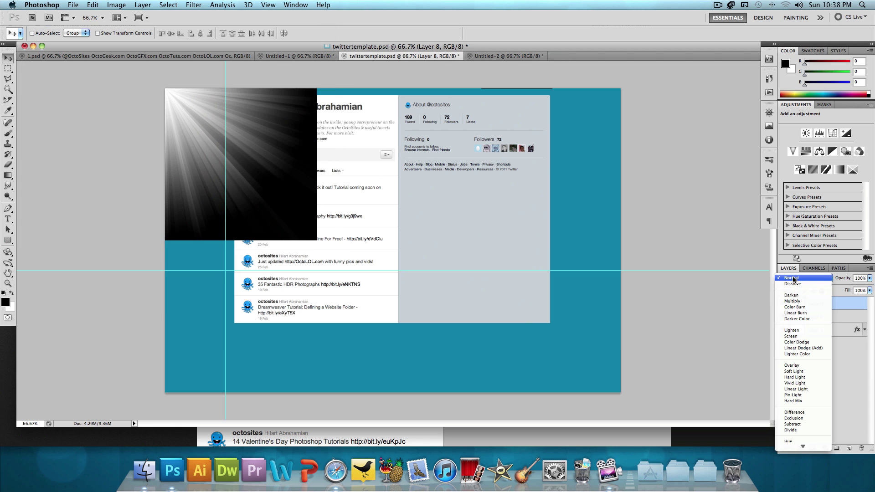
pyautogui.click(797, 336)
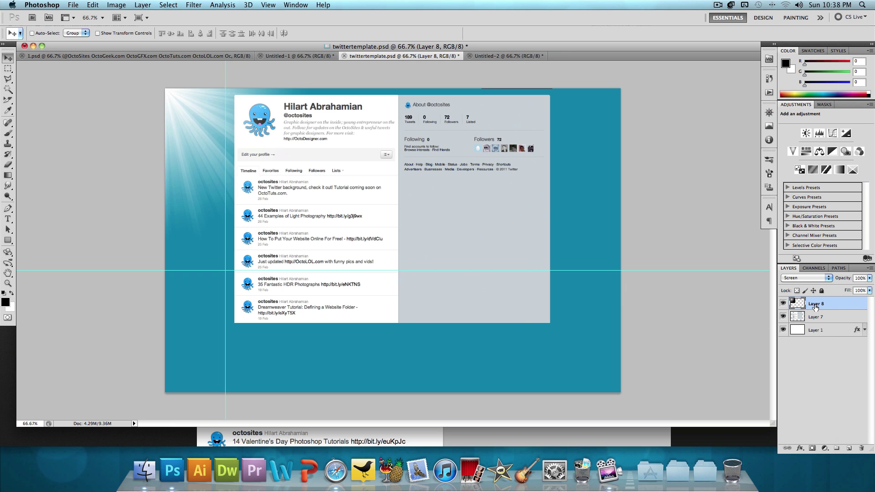
pyautogui.moveTo(838, 305); pyautogui.dragTo(813, 323)
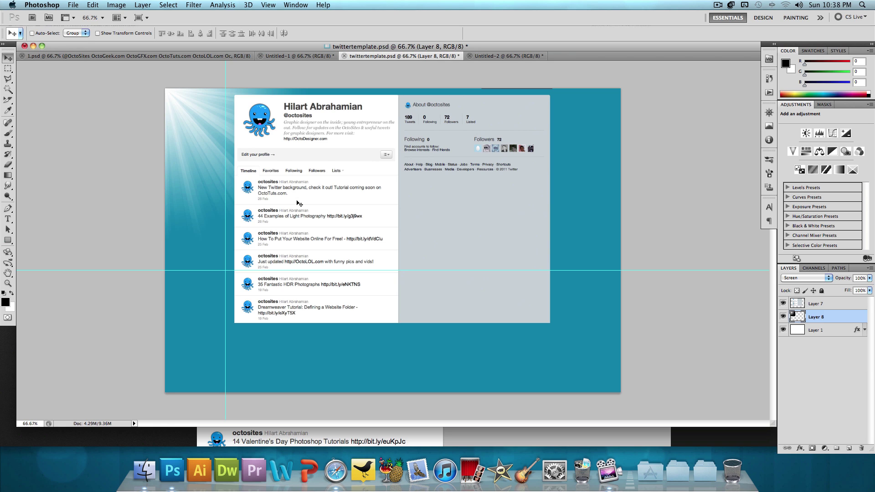
# - Change the Color Overlay of the background layer, Layer 1, to black (000000)
pyautogui.doubleClick(838, 331)
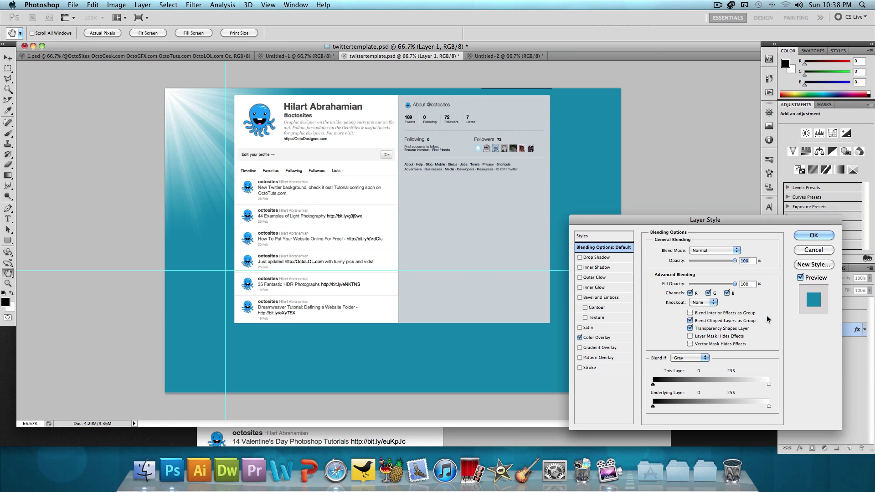
pyautogui.click(597, 337)
pyautogui.click(747, 249)
pyautogui.moveTo(600, 341); pyautogui.dragTo(519, 401)
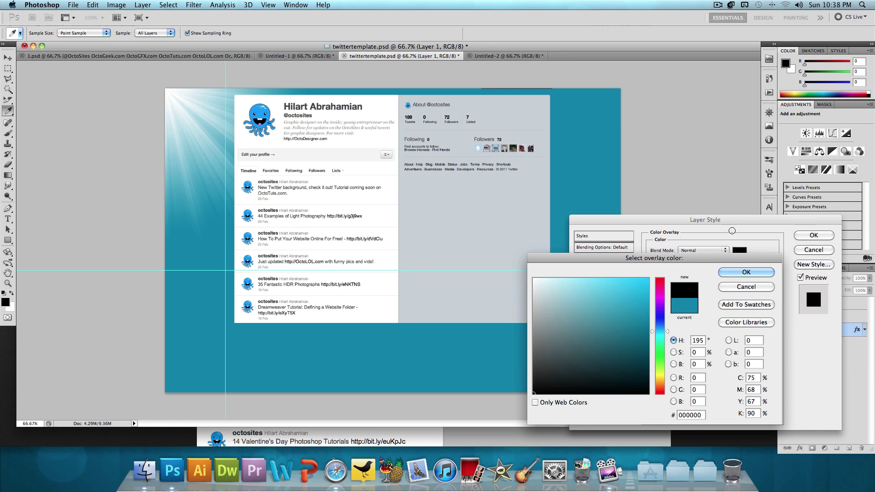
pyautogui.click(745, 272)
pyautogui.click(813, 235)
pyautogui.press('v')
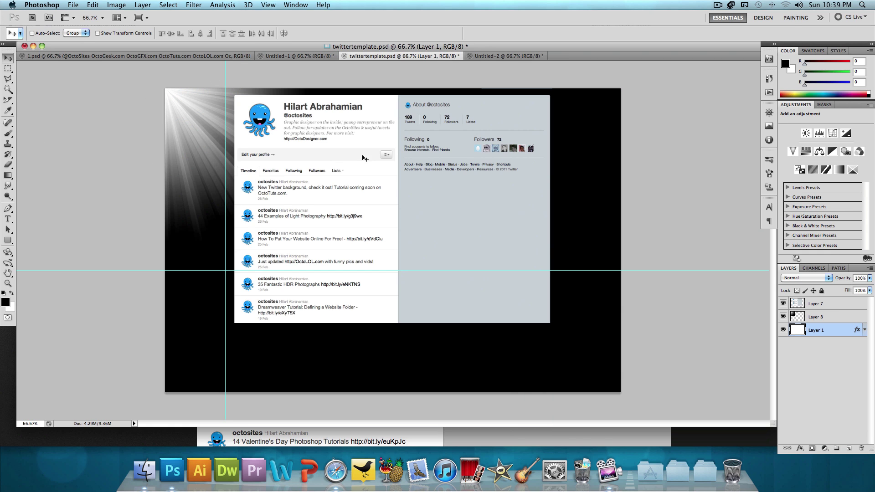
# - Add a new layer above the light burst layer and paint black over the rays with a 250 px brush
pyautogui.click(829, 317)
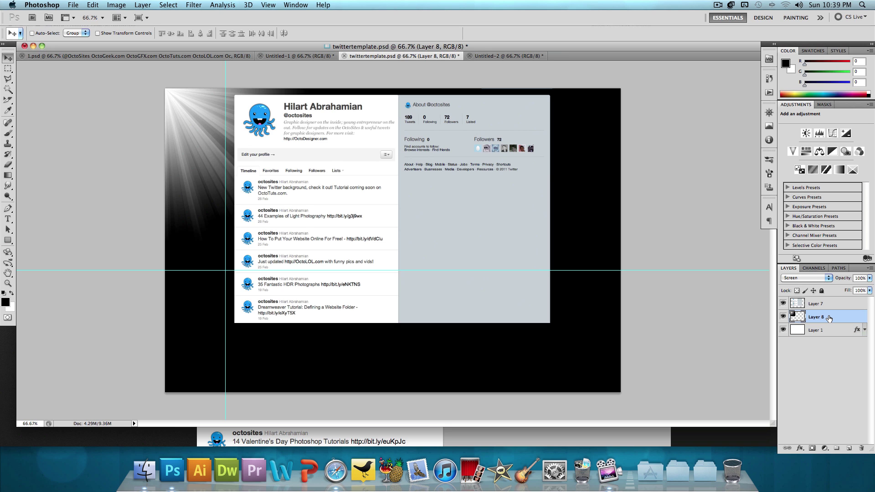
pyautogui.press('super+shift+n')
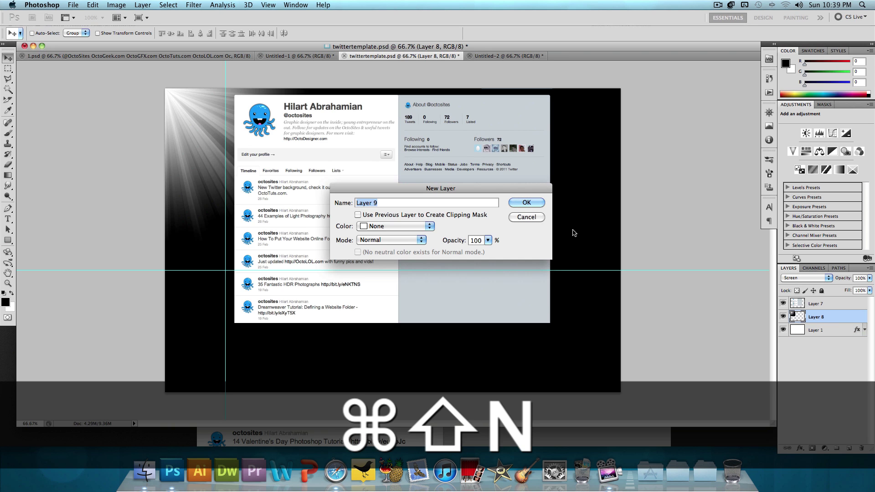
pyautogui.press('Return')
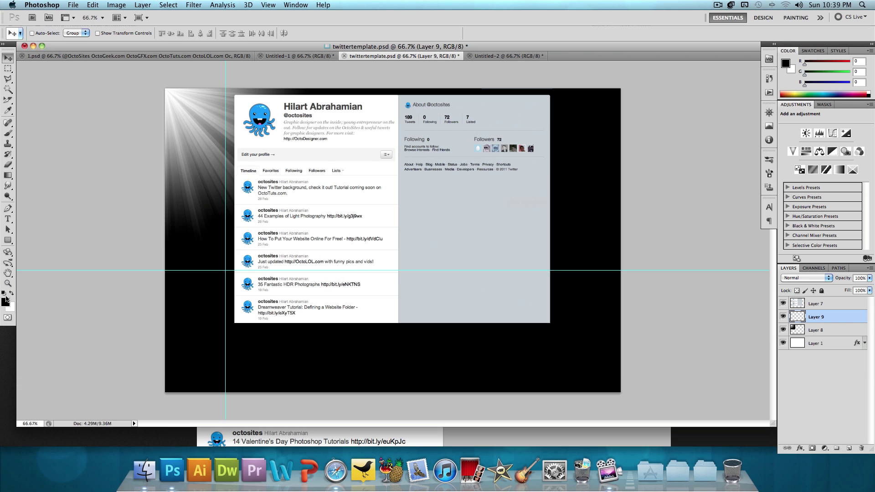
pyautogui.click(8, 133)
pyautogui.moveTo(213, 122)
pyautogui.mouseDown()
pyautogui.moveTo(168, 136)
pyautogui.moveTo(165, 165)
pyautogui.moveTo(274, 86)
pyautogui.moveTo(202, 168)
pyautogui.moveTo(207, 190)
pyautogui.mouseUp()
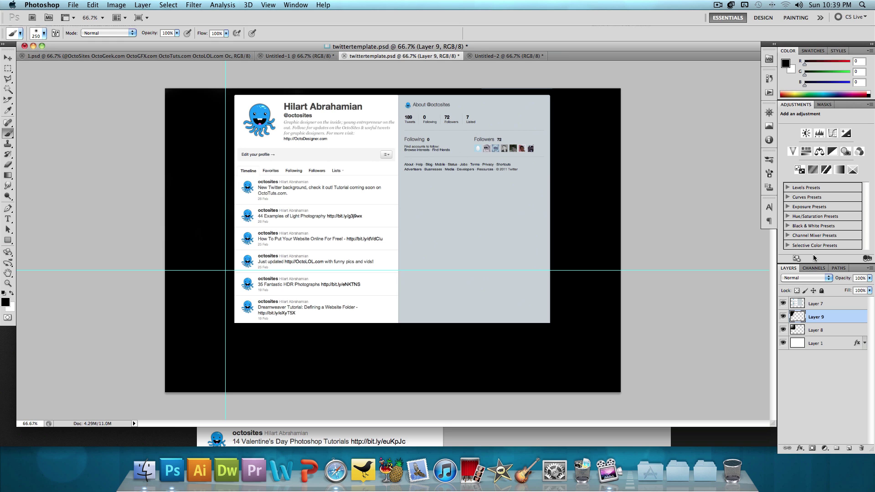
# - Set the painted layer, Layer 9, to Soft Light blending and add a Gradient Overlay that also blends as Soft Light
pyautogui.click(811, 278)
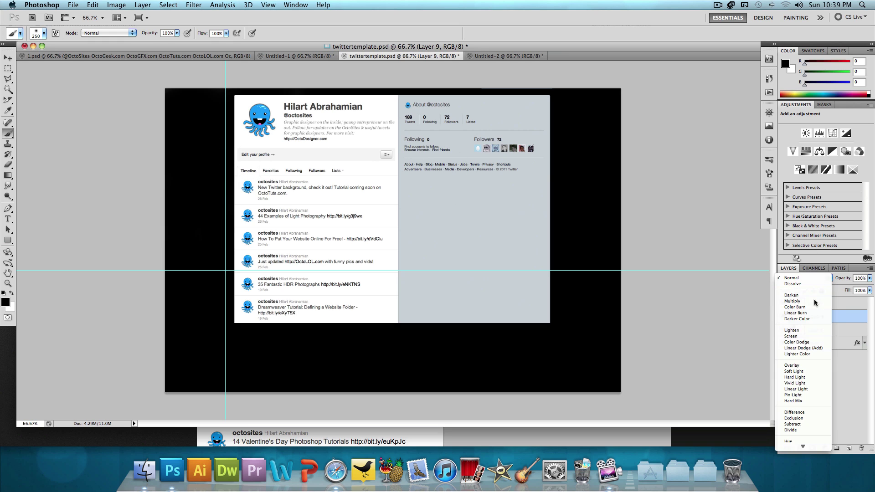
pyautogui.click(802, 372)
pyautogui.doubleClick(841, 315)
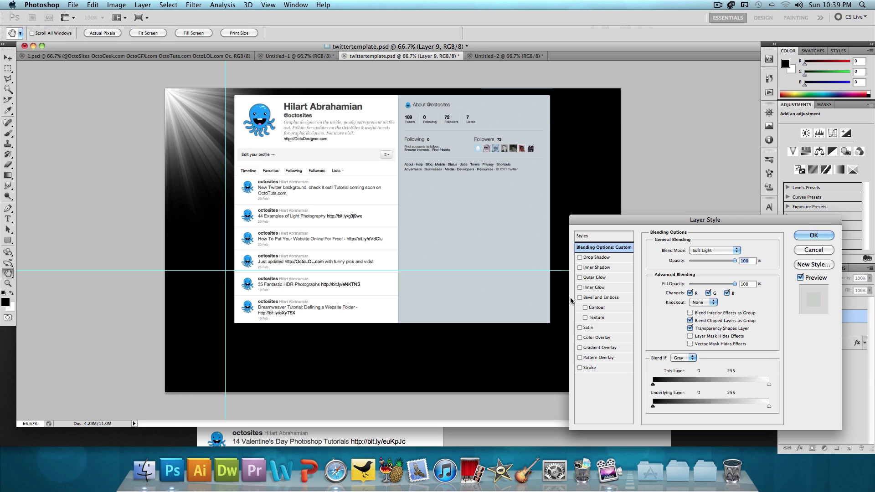
pyautogui.click(599, 347)
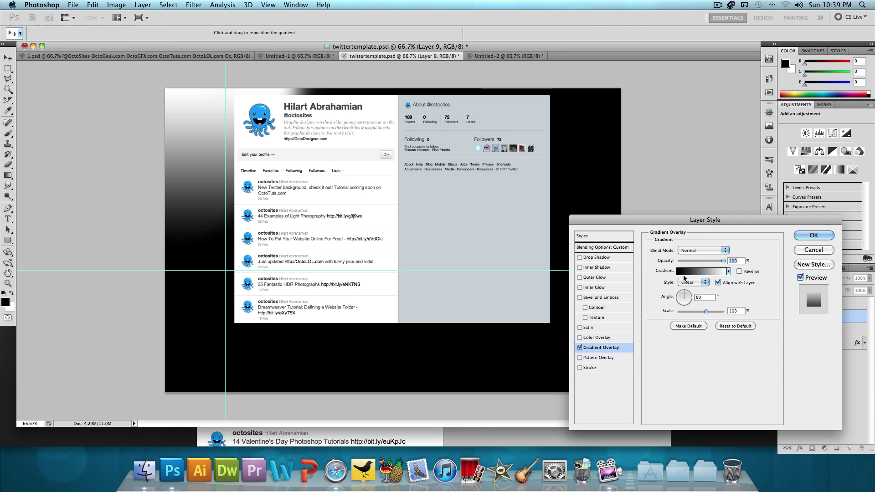
pyautogui.click(693, 251)
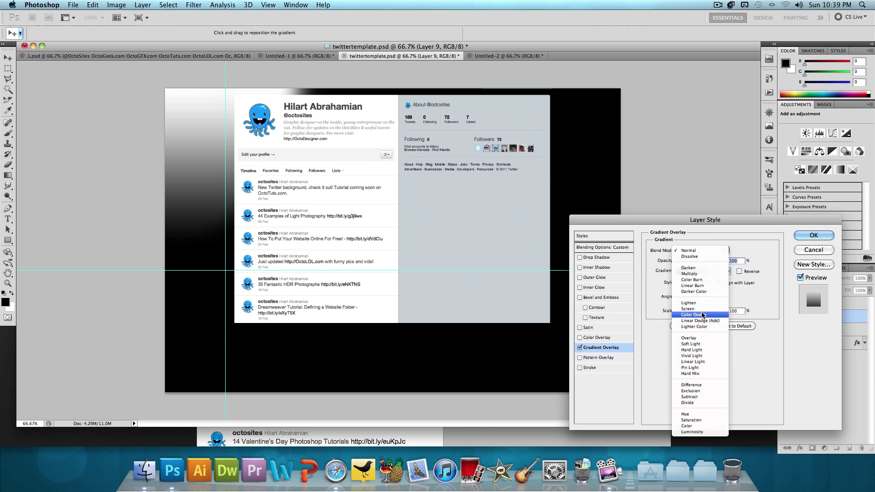
pyautogui.click(698, 338)
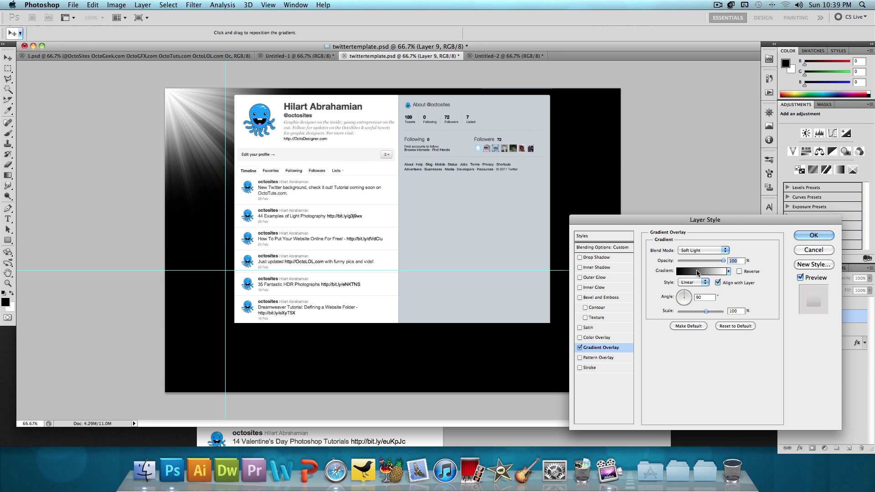
# - Give Layer 9's Gradient Overlay the Spectrum preset at a 45° angle and apply the layer style
pyautogui.click(697, 271)
pyautogui.click(651, 193)
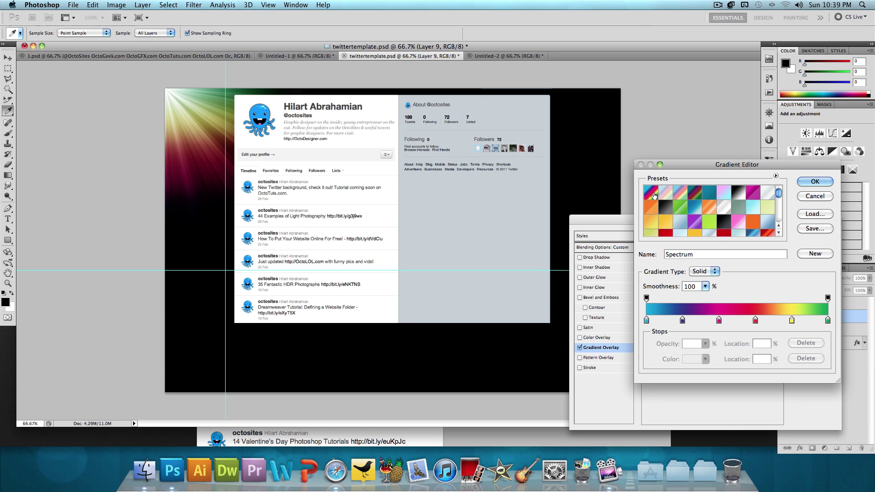
pyautogui.click(814, 182)
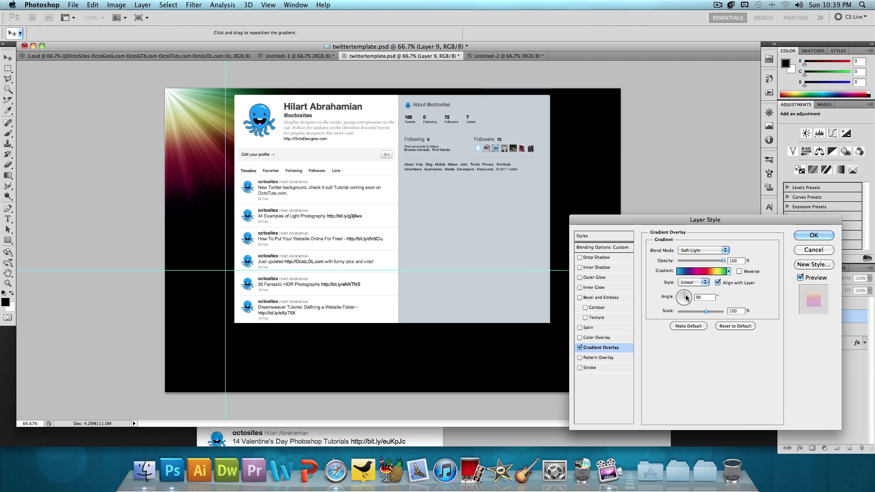
pyautogui.click(688, 299)
pyautogui.moveTo(687, 300); pyautogui.dragTo(686, 296)
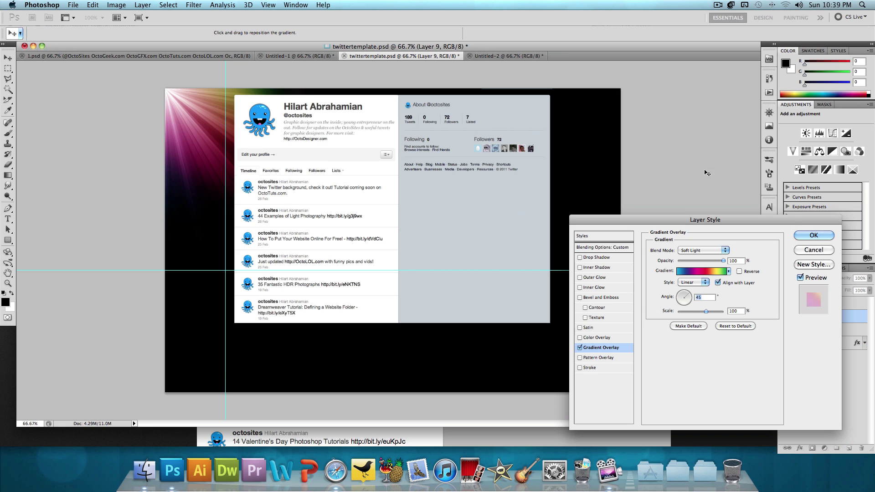
pyautogui.click(806, 235)
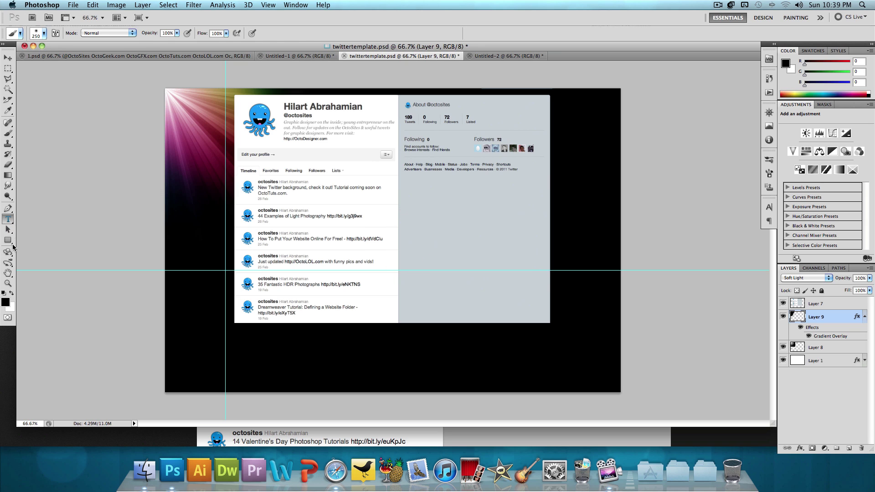
pyautogui.click(8, 219)
pyautogui.click(12, 294)
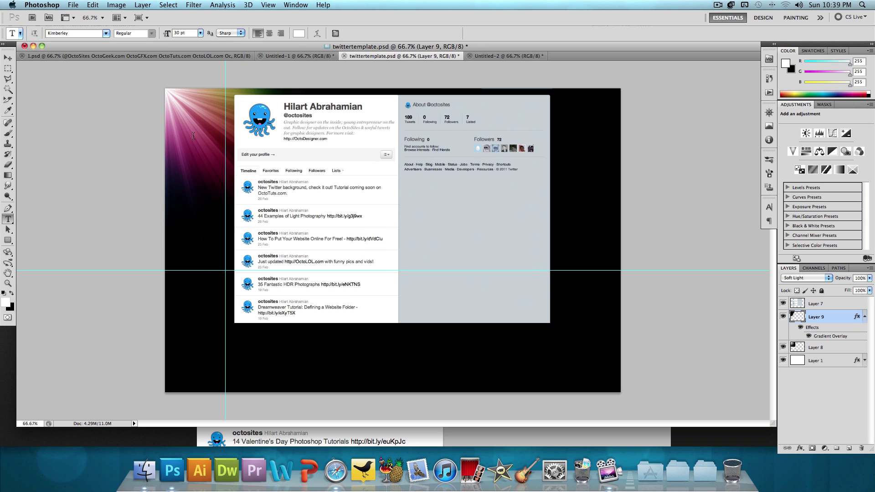
pyautogui.click(186, 137)
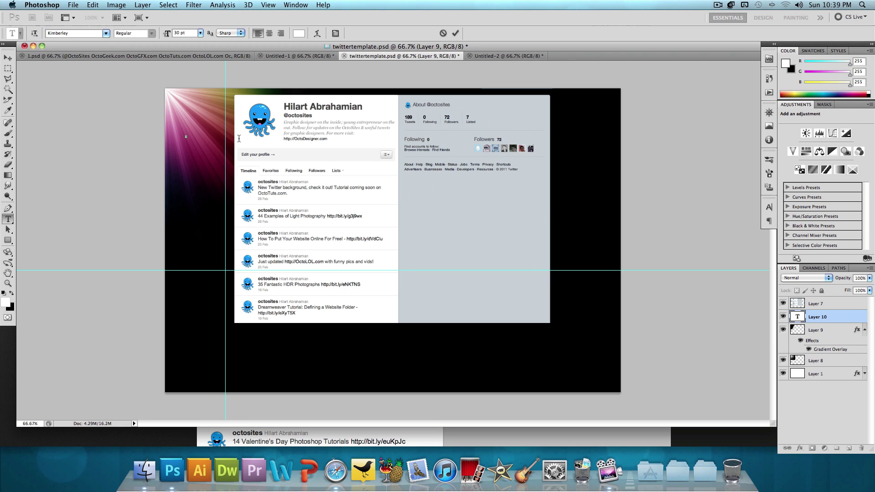
pyautogui.write('@OcsSites')
pyautogui.click(7, 58)
pyautogui.moveTo(209, 133); pyautogui.dragTo(194, 117)
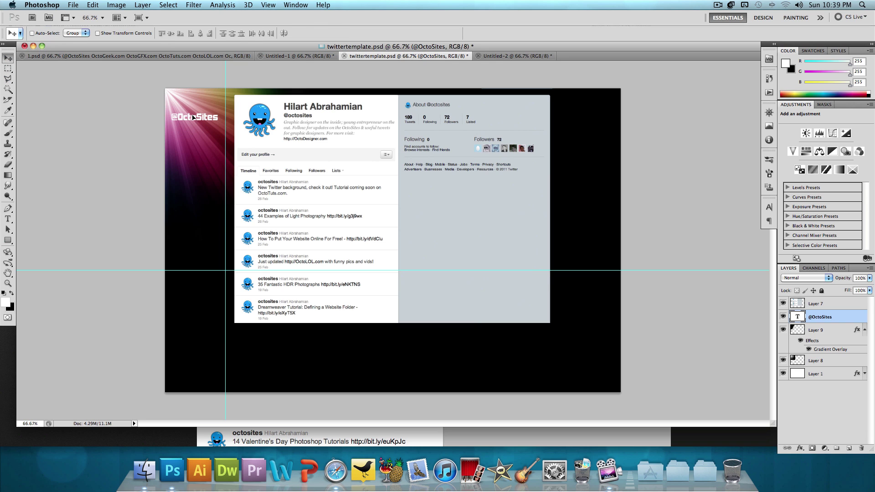
pyautogui.click(7, 220)
pyautogui.click(208, 117)
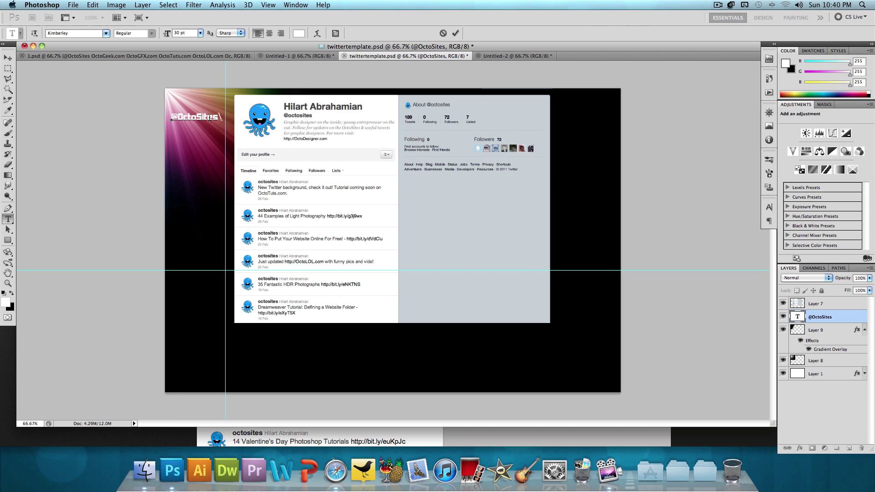
pyautogui.click(200, 33)
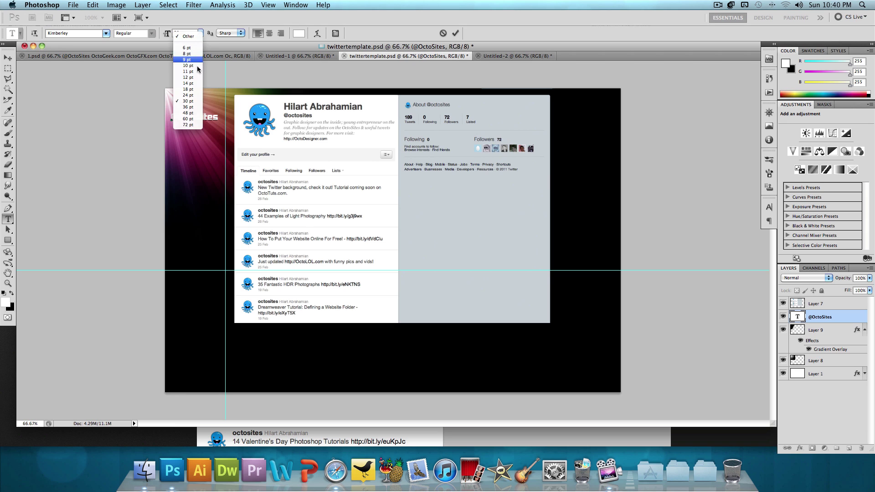
pyautogui.click(192, 95)
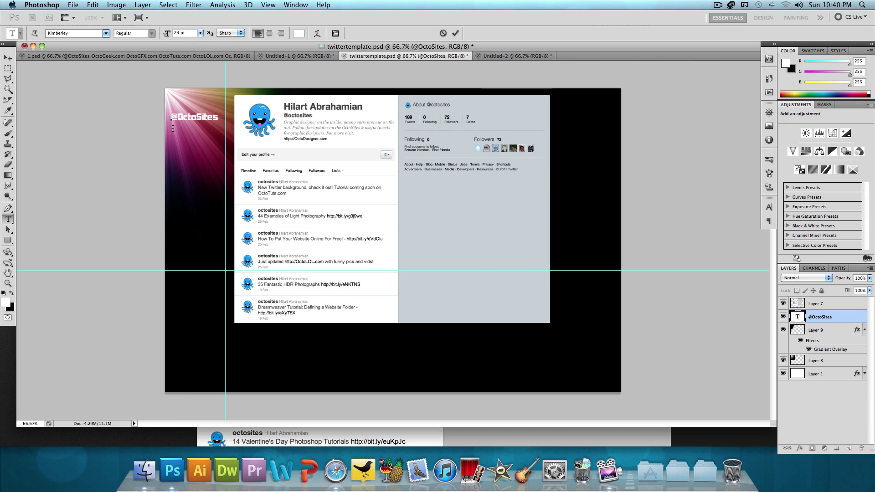
pyautogui.press('Return')
pyautogui.write('Octo')
pyautogui.write('Geek.com ')
pyautogui.write('OctoTuts.com ')
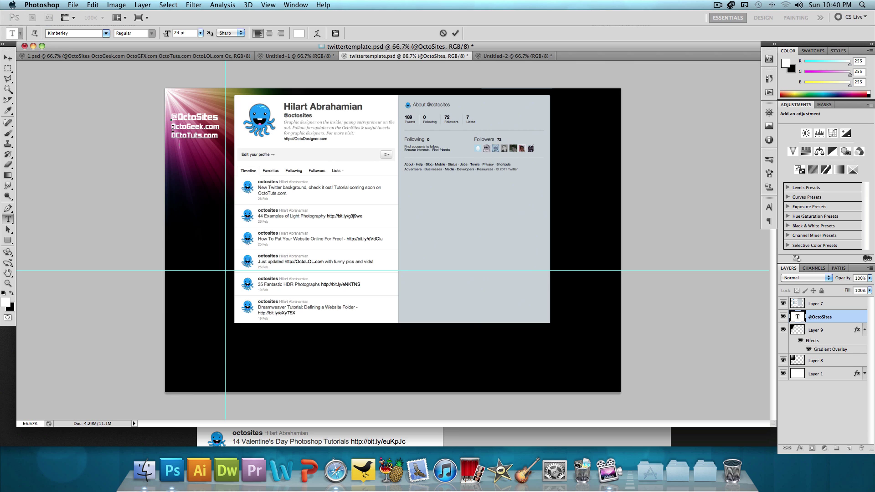
pyautogui.write('OctoGFX.com')
pyautogui.click(8, 58)
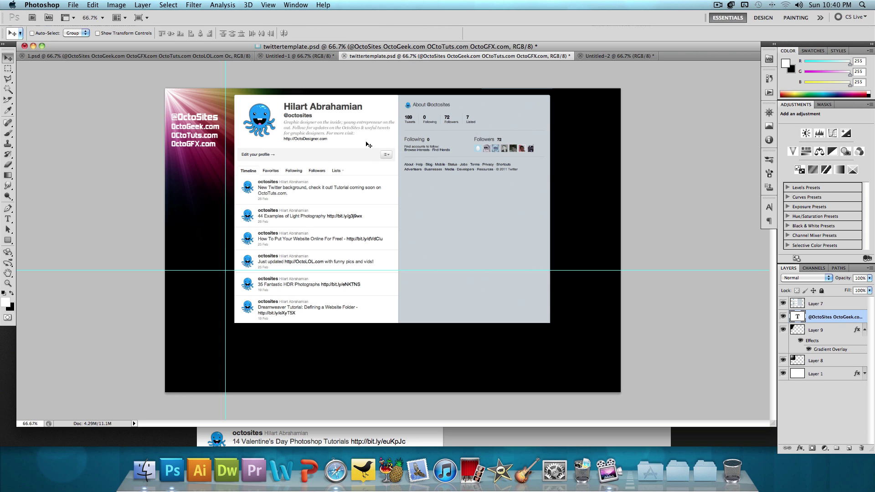
# - Minimize the twittertemplate.psd window, hide Photoshop, and minimize the Safari window with the Twitter profile to show the desktop
pyautogui.click(33, 46)
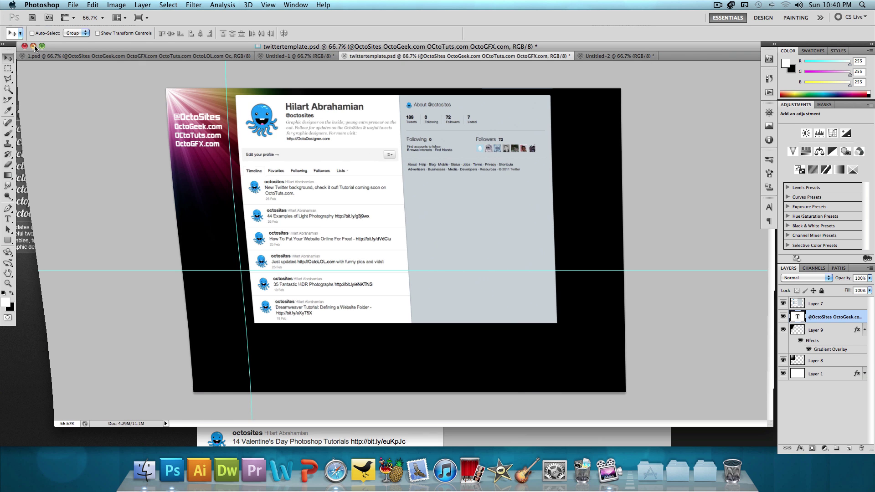
pyautogui.press('cmd+h')
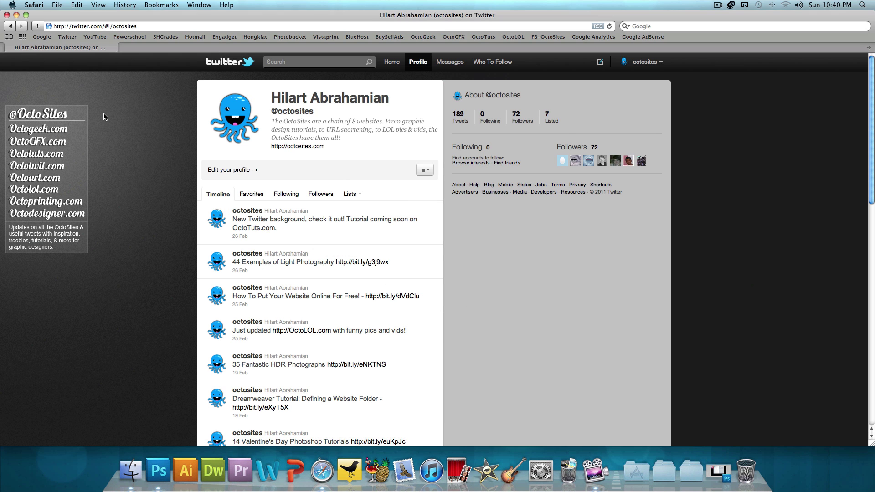
pyautogui.click(19, 21)
pyautogui.click(507, 189)
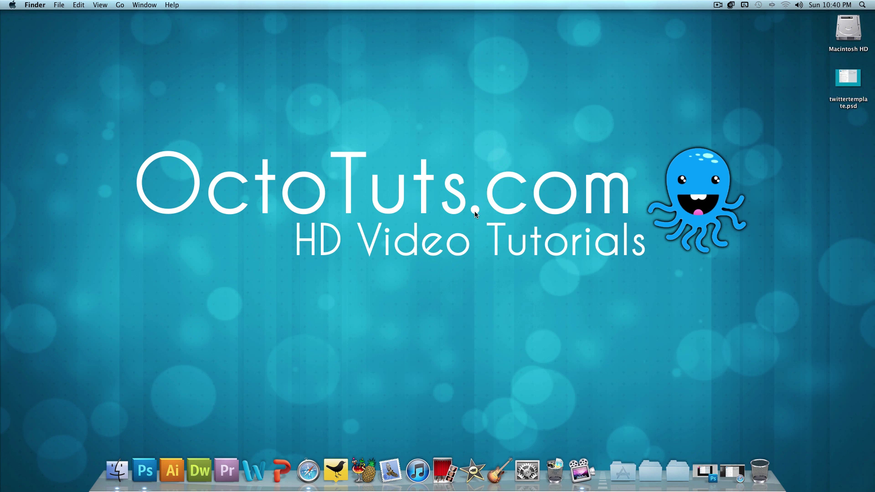